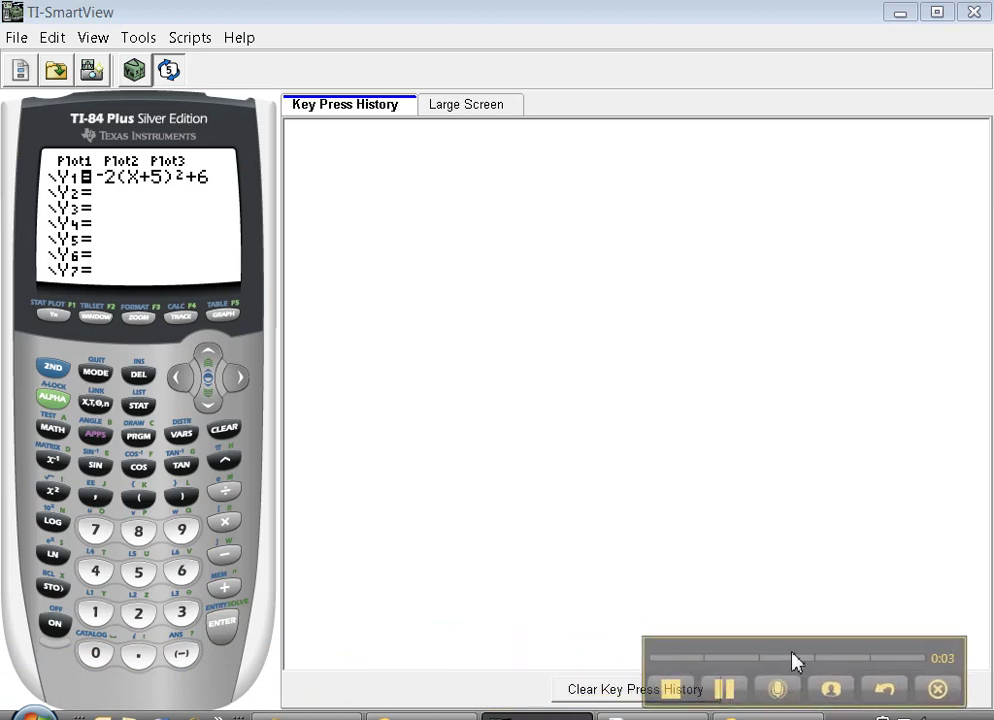
- Plot Y1 = -2(X+5)²+6 from the Y= editor as a downward parabola
click(60, 372)
click(184, 316)
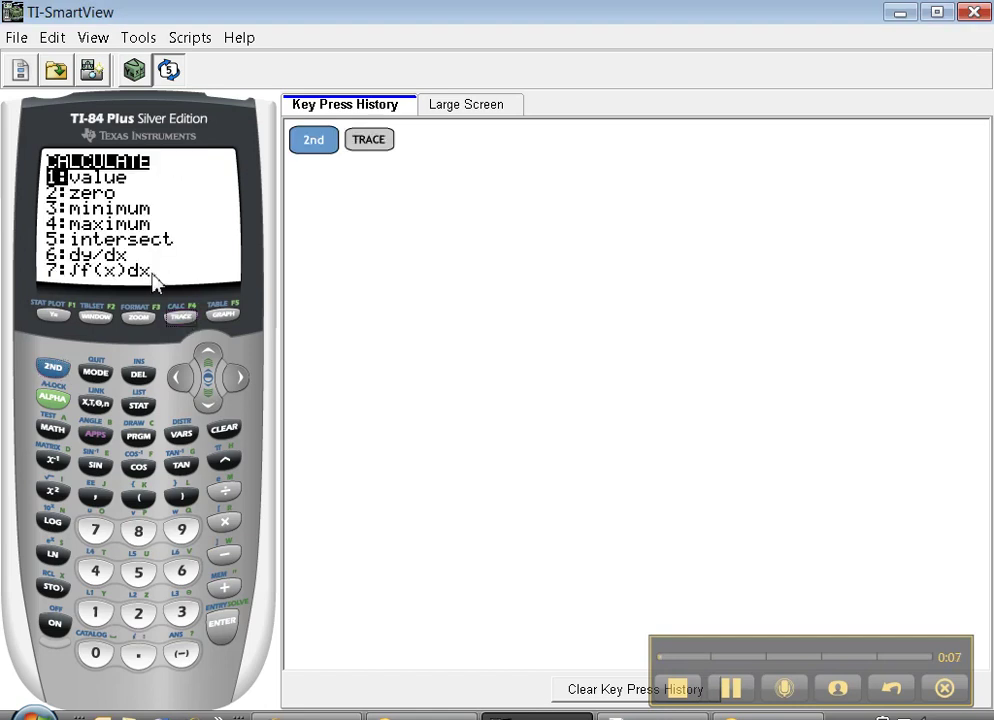
click(48, 316)
click(46, 316)
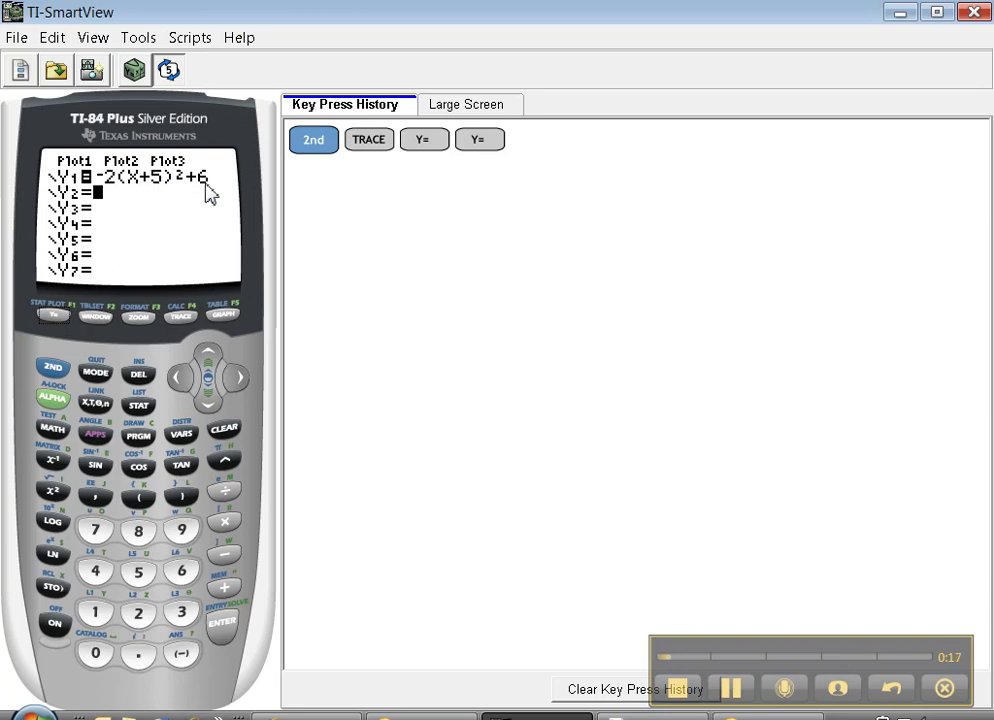
click(222, 316)
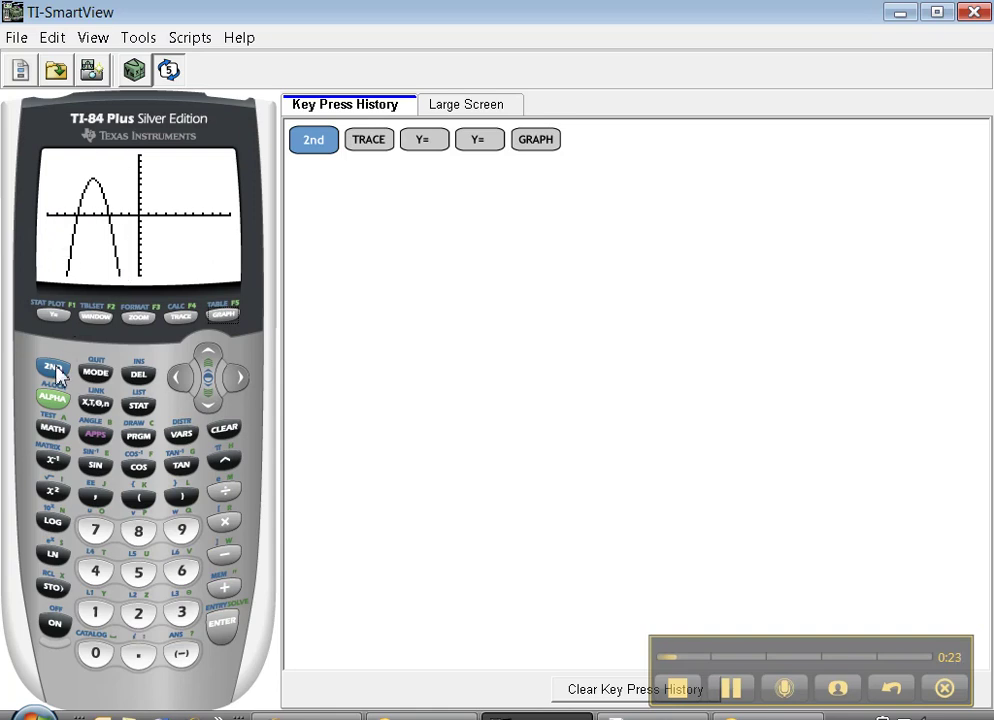
click(53, 368)
- Evaluate the parabola at X=2 with CALCULATE value, getting Y=-92
click(181, 317)
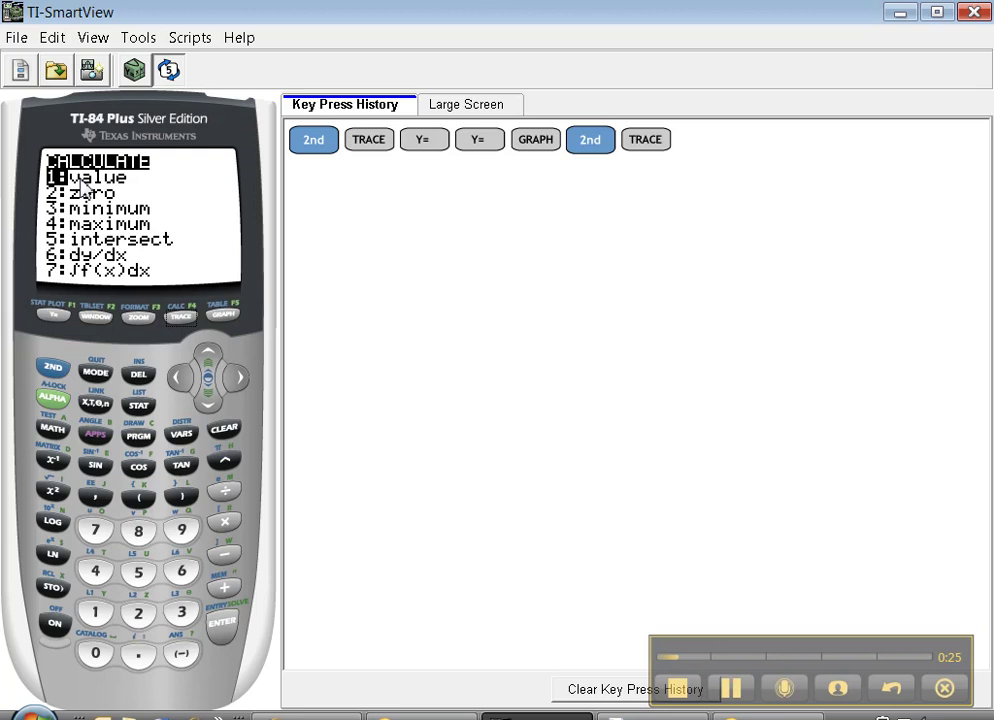
click(96, 615)
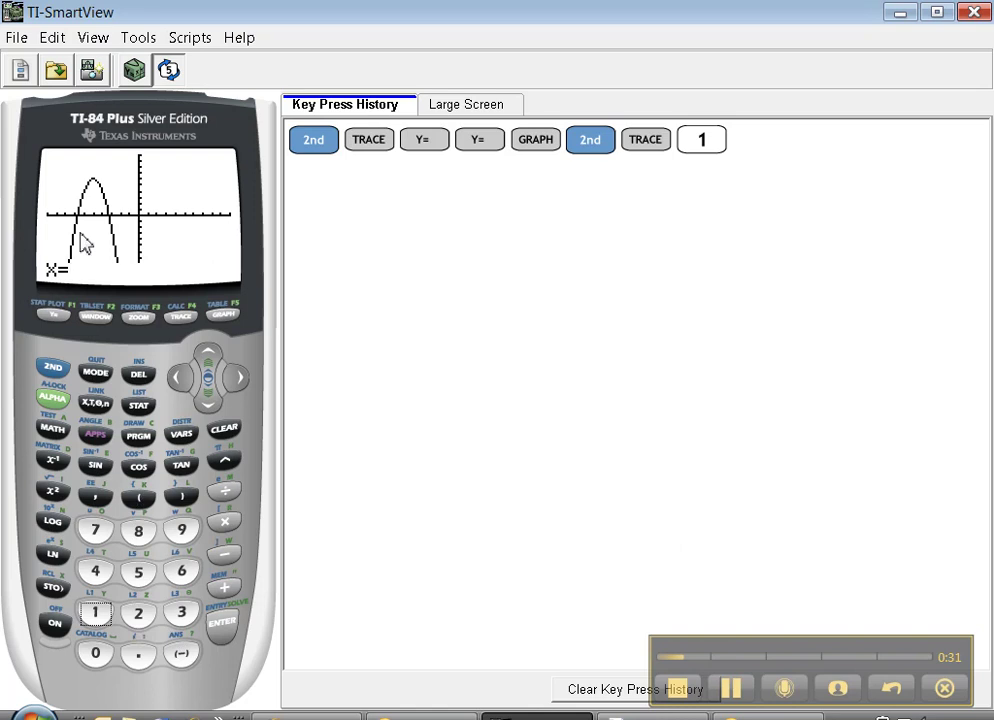
click(139, 613)
click(221, 626)
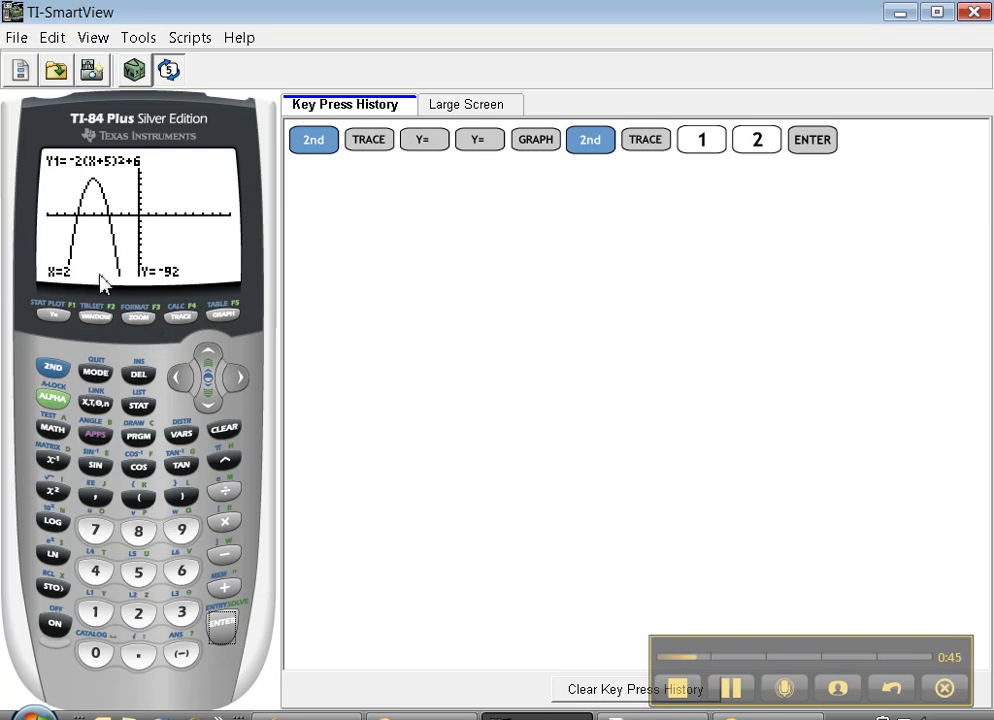
click(62, 368)
click(184, 317)
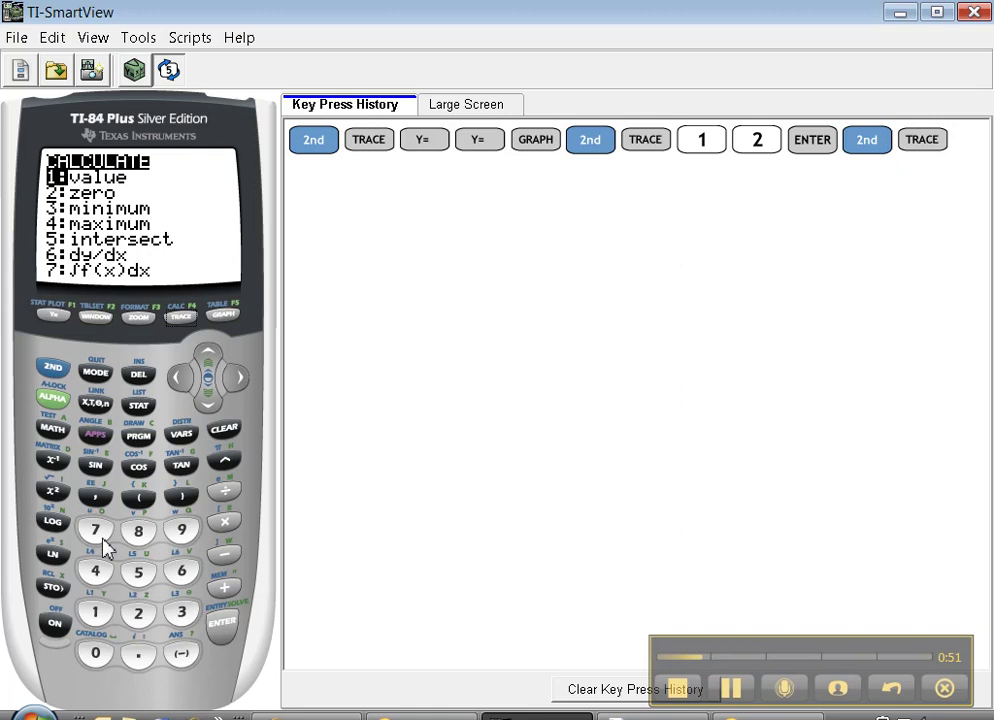
- Try evaluating at X=12, then clear the ERR:INVALID entry back to an empty X= prompt
click(97, 614)
click(100, 615)
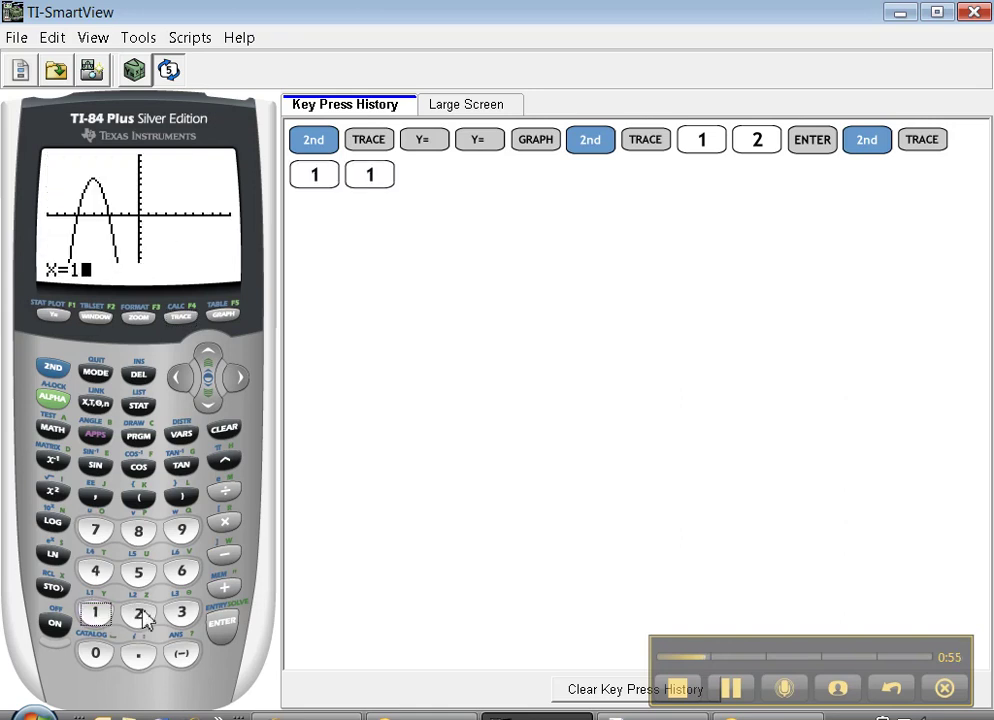
click(142, 613)
click(222, 625)
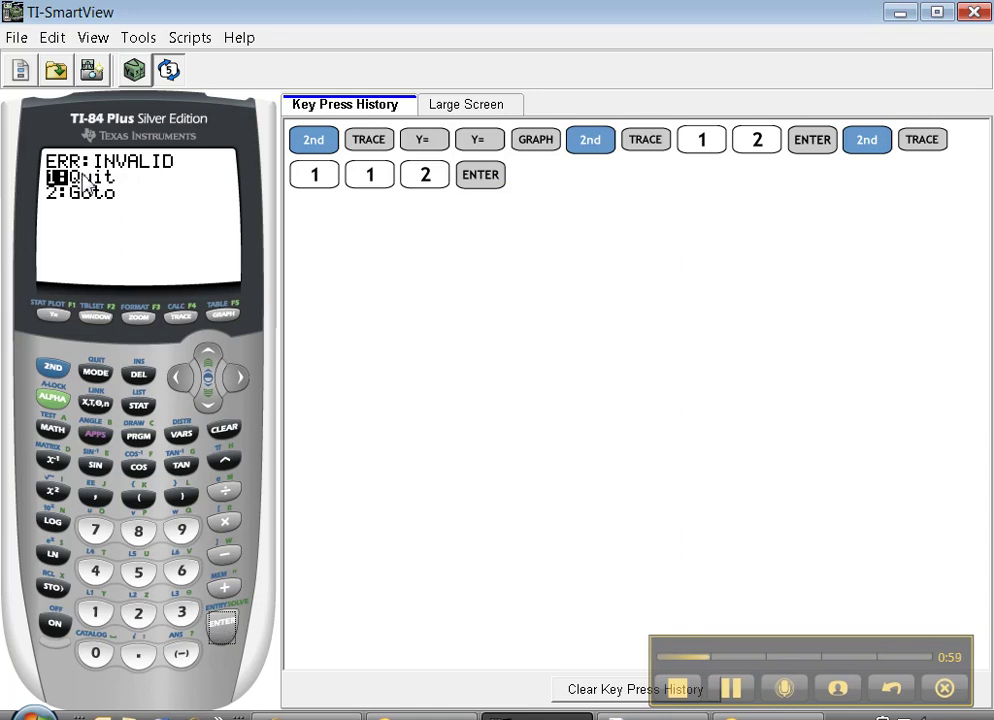
click(138, 613)
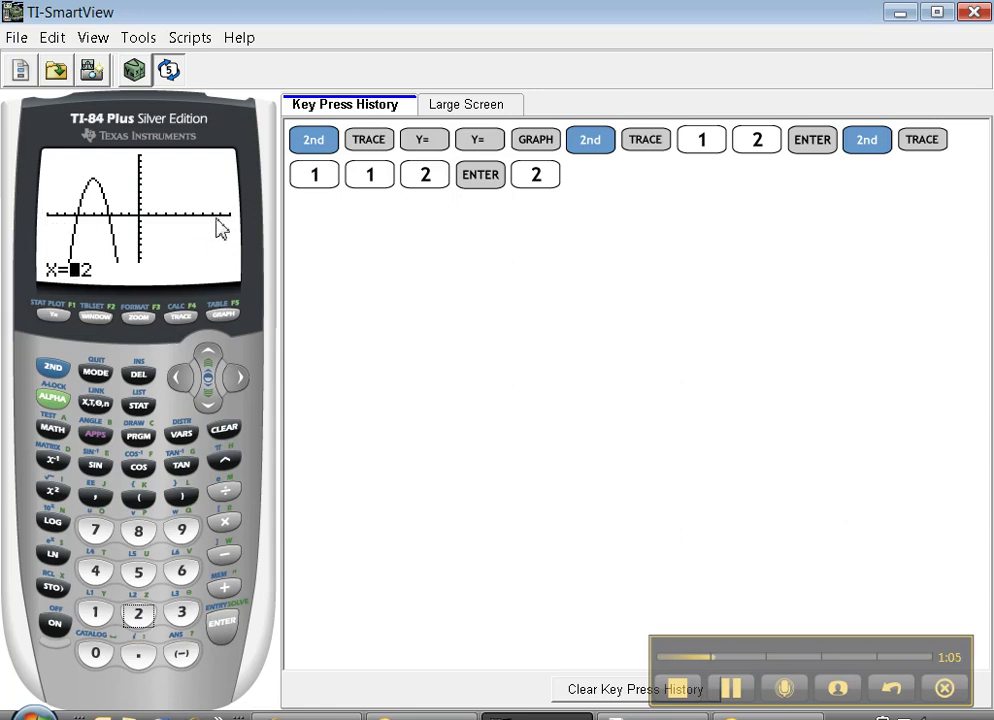
click(223, 432)
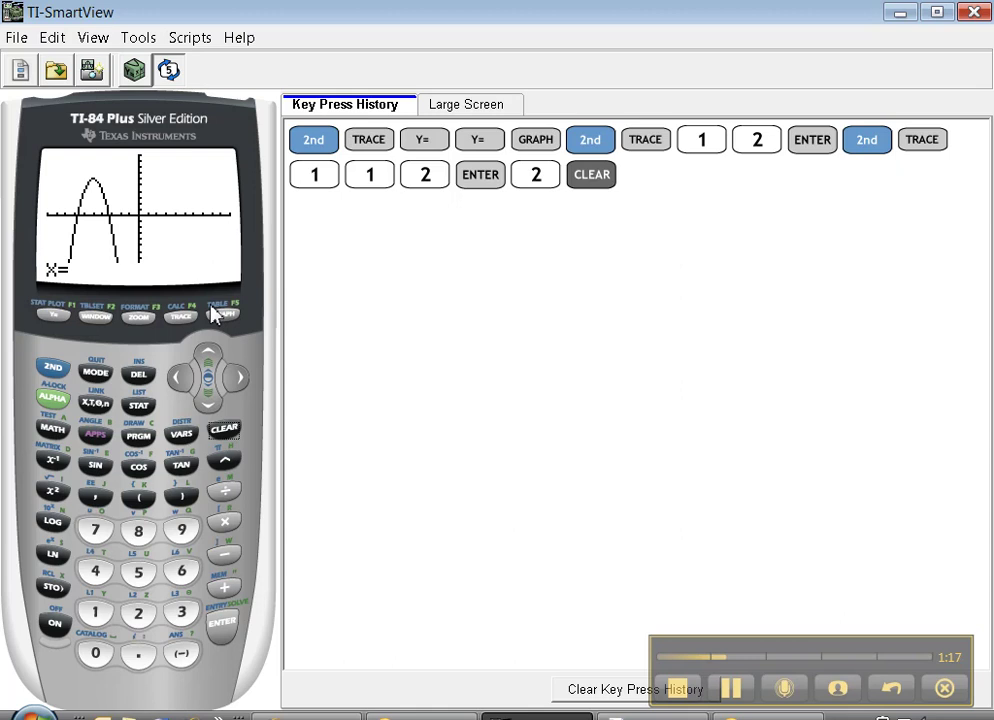
click(53, 368)
- Start the zero calculation and set the left bound just left of the left crossing
click(181, 316)
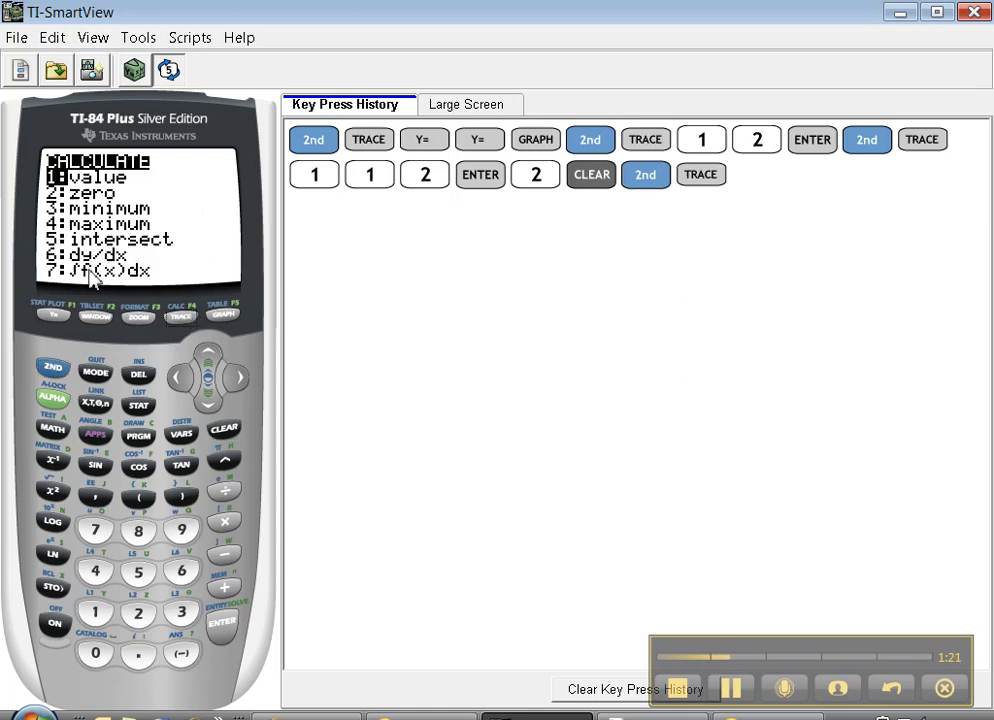
click(139, 614)
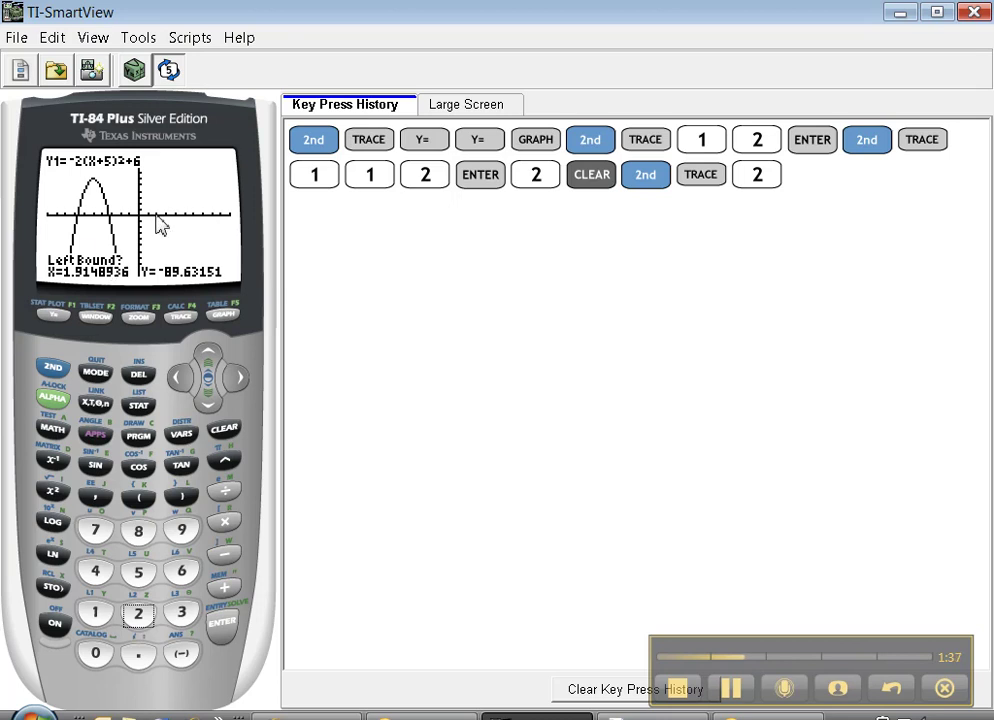
click(176, 382)
click(176, 382)
click(176, 382)
click(176, 382)
click(176, 382)
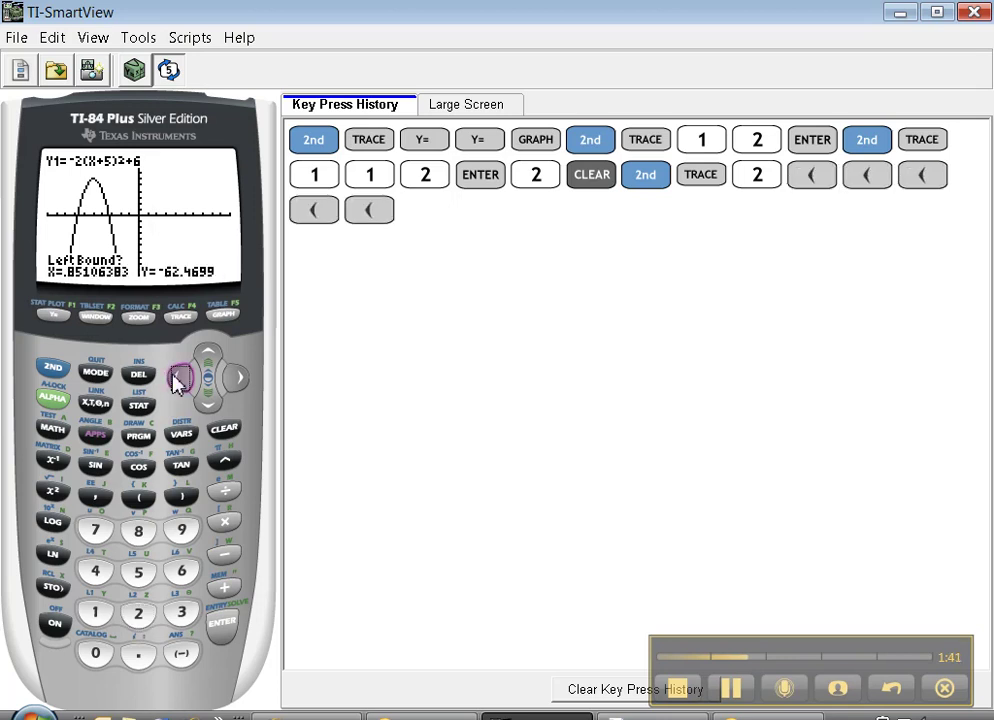
click(176, 382)
click(176, 382)
drag(176, 382, 176, 382)
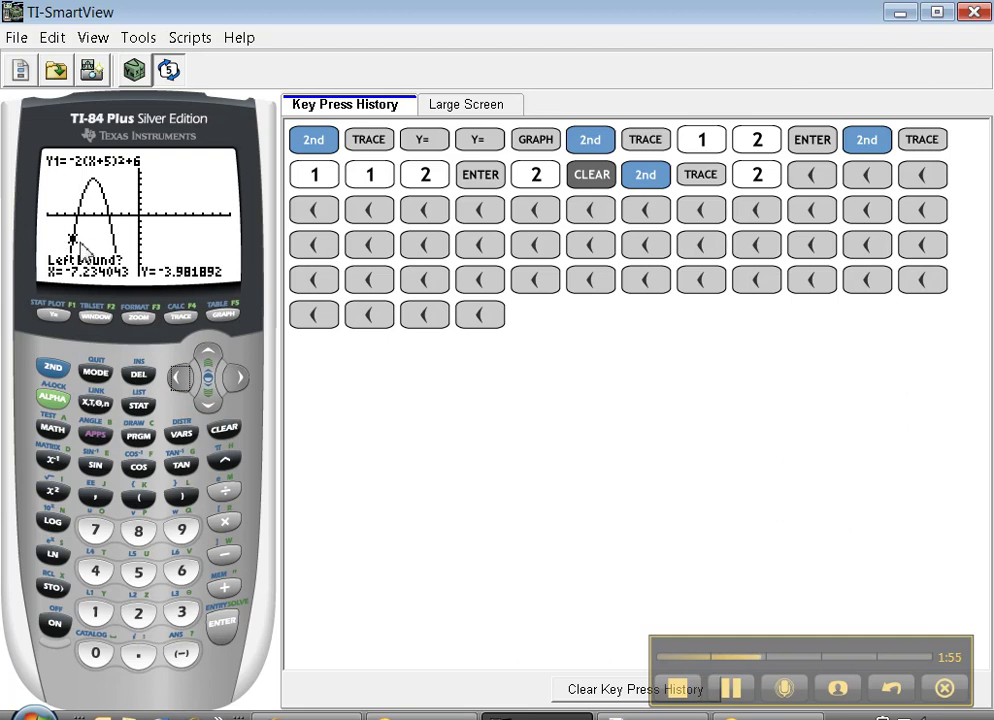
click(226, 630)
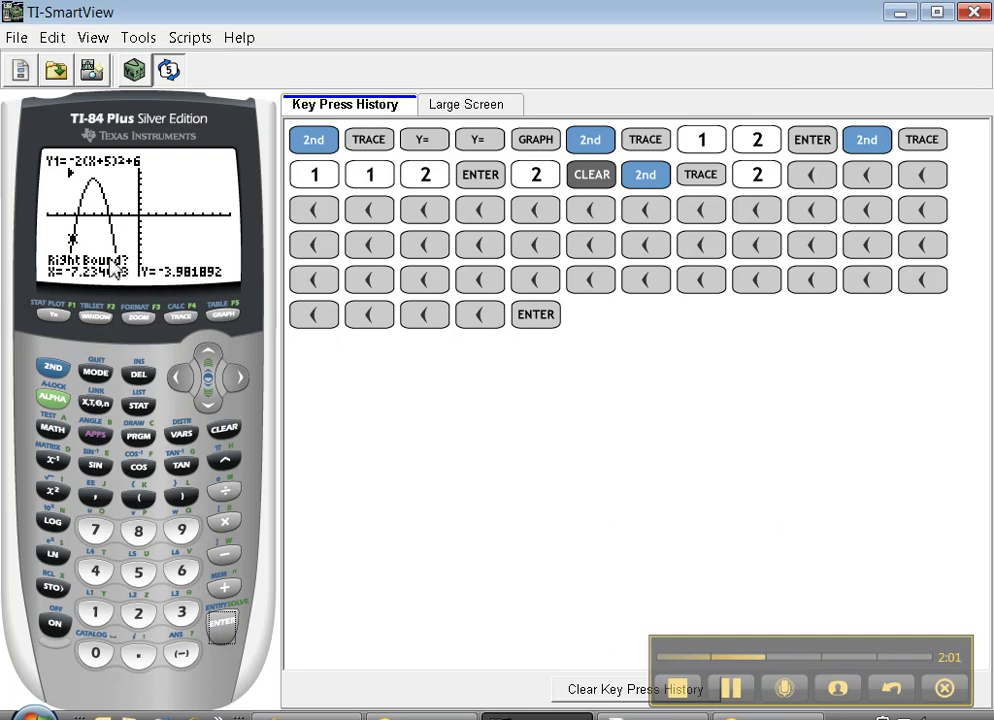
- Set the right bound and guess, finding the zero at X=-6.732051, Y=0
click(238, 380)
click(238, 380)
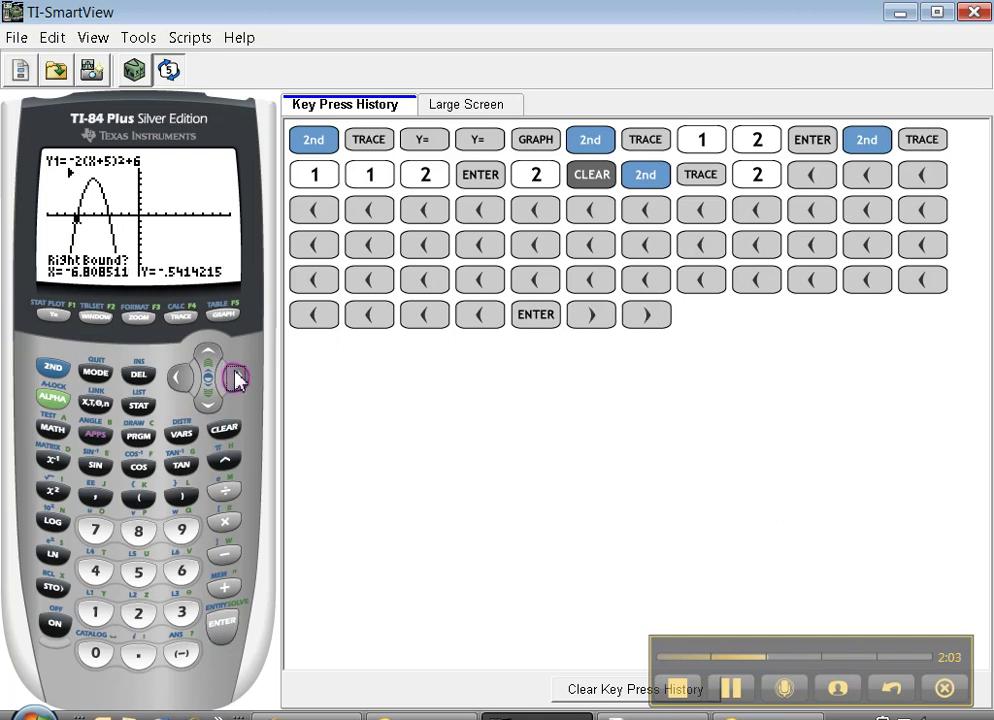
click(238, 380)
click(238, 380)
click(238, 380)
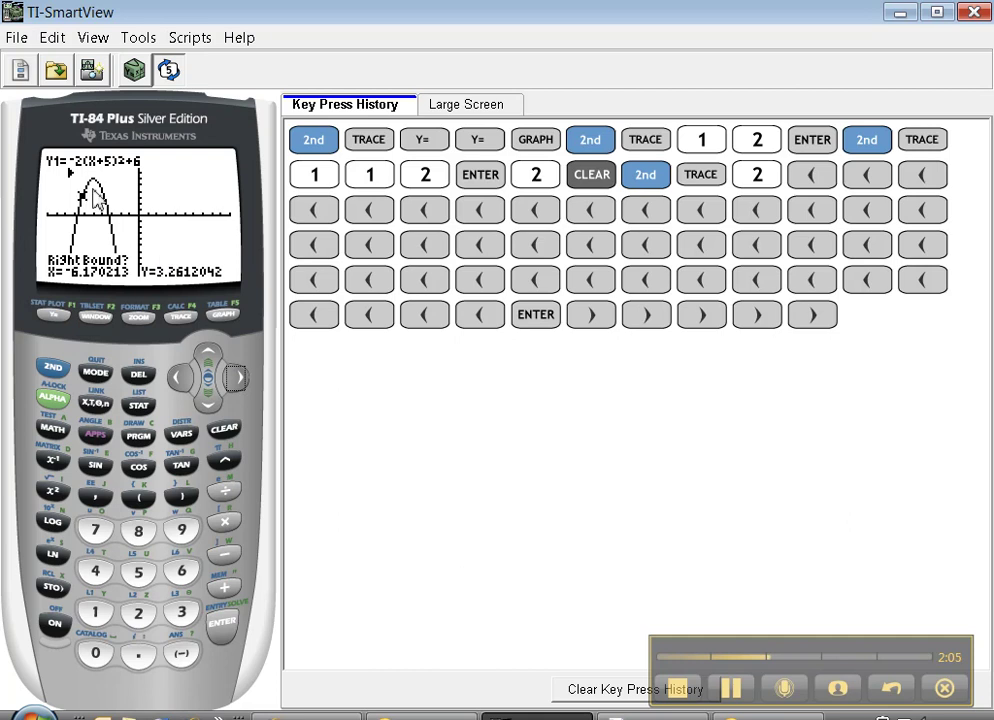
click(223, 625)
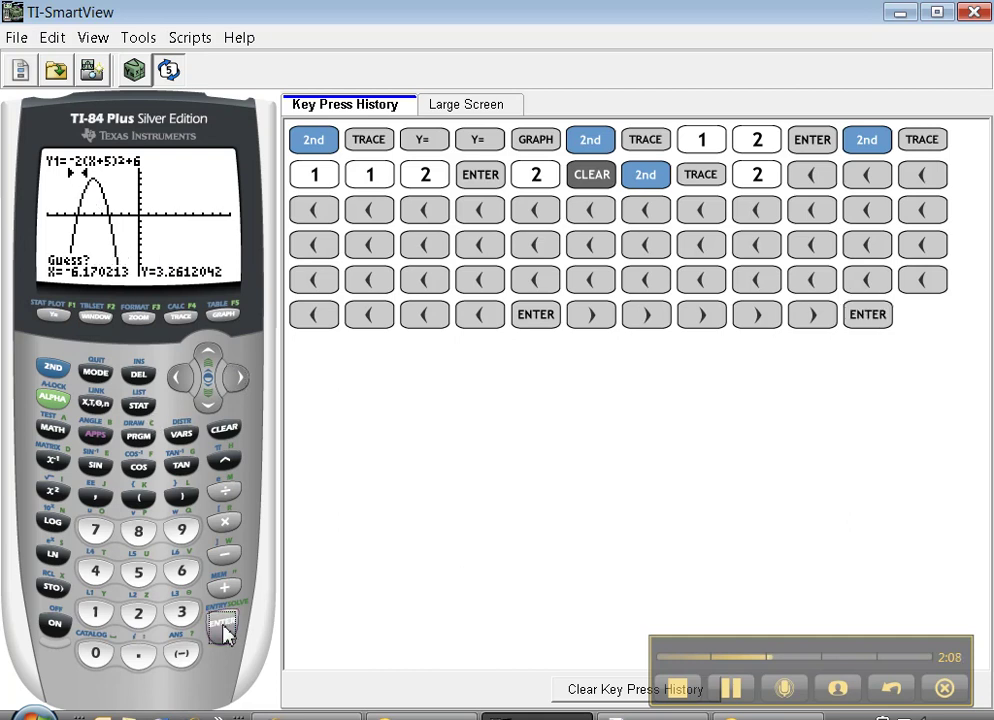
click(178, 378)
click(178, 378)
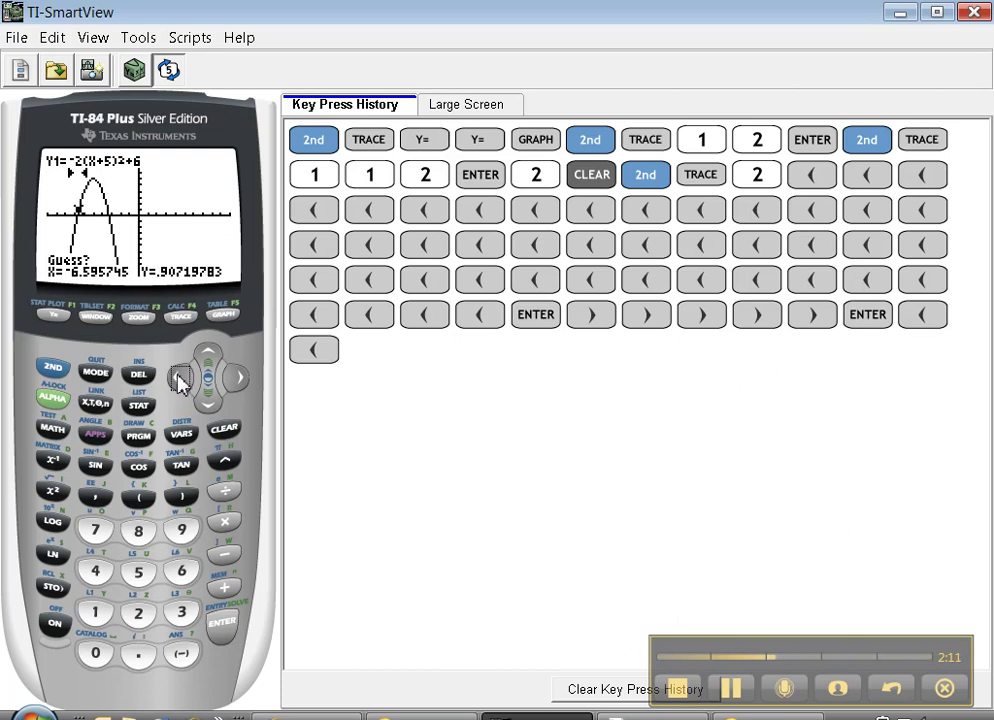
click(178, 378)
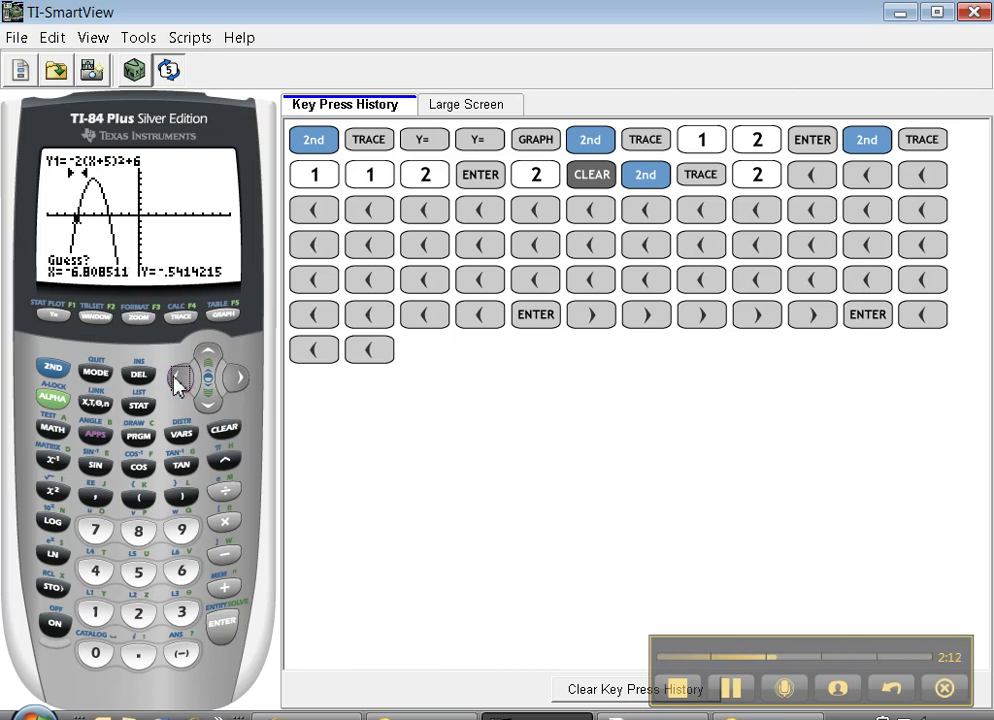
click(222, 624)
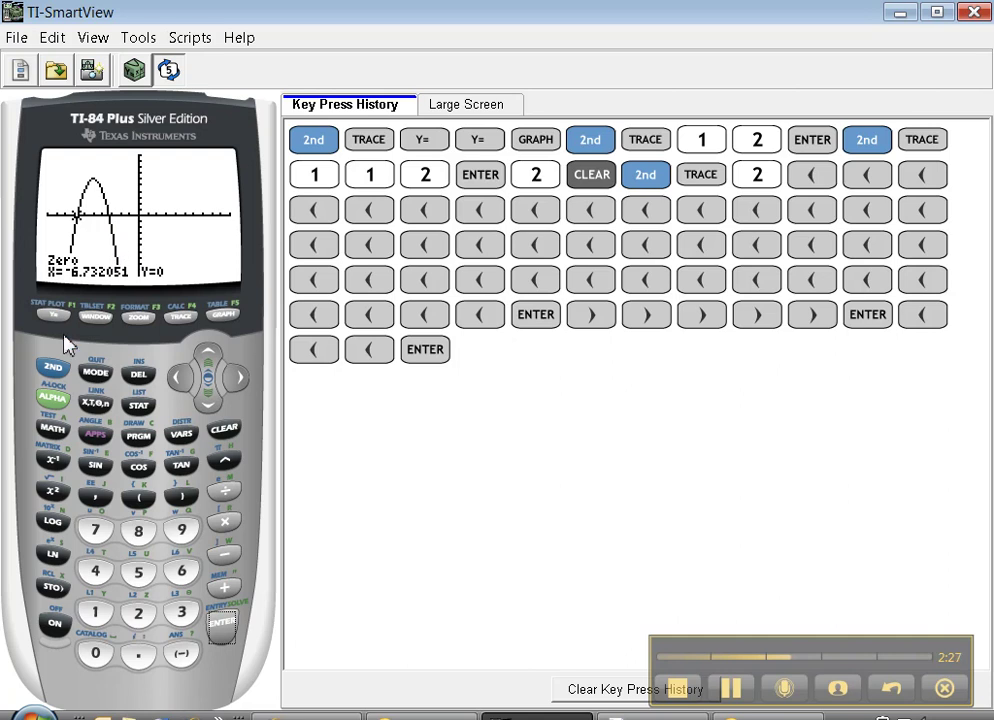
click(52, 368)
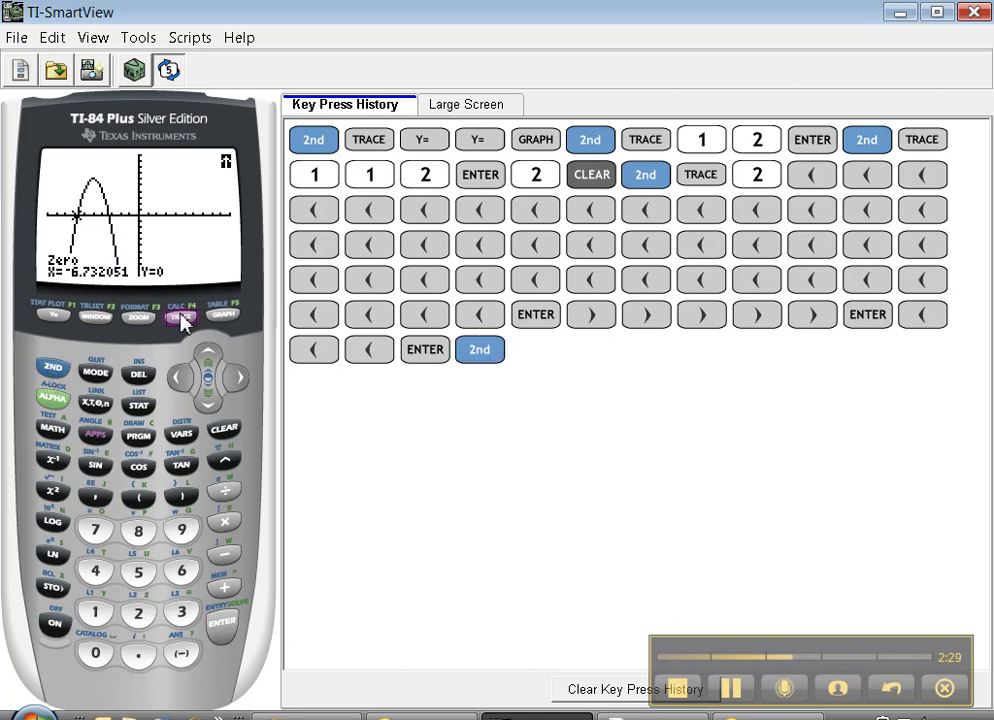
- Choose 4:maximum from CALCULATE and set the left bound left of the peak
click(180, 315)
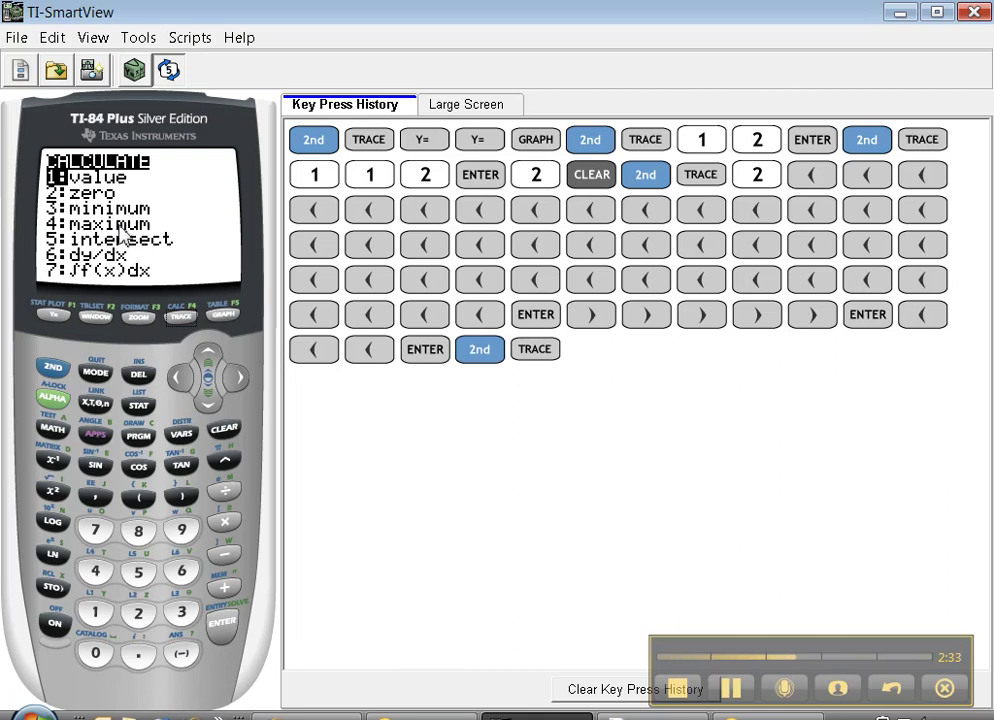
click(223, 316)
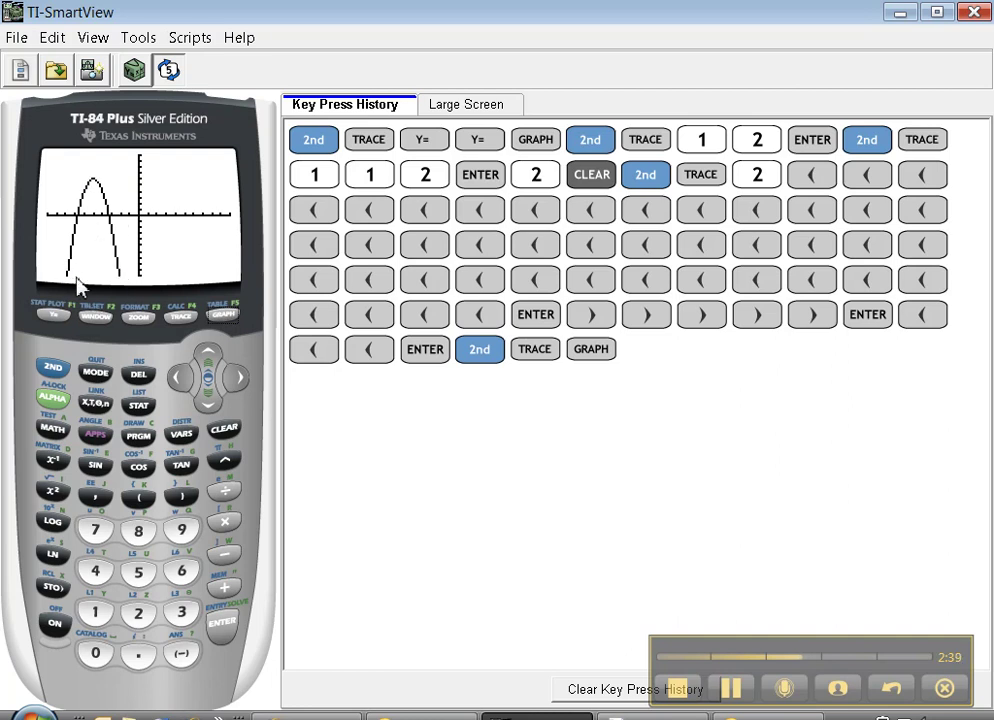
click(55, 368)
click(180, 318)
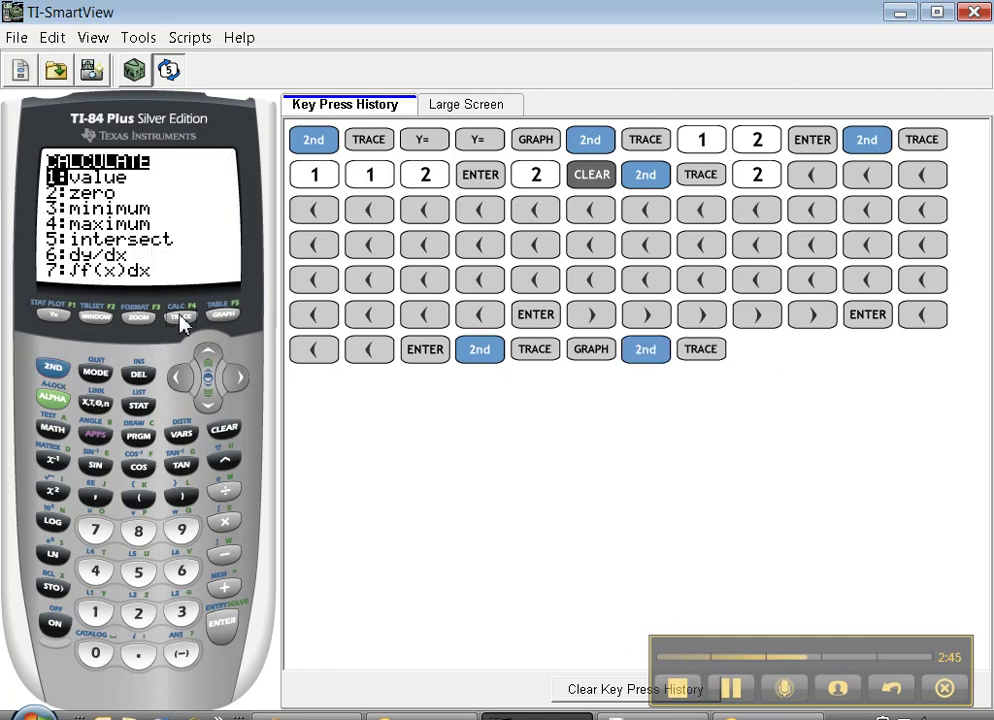
click(98, 572)
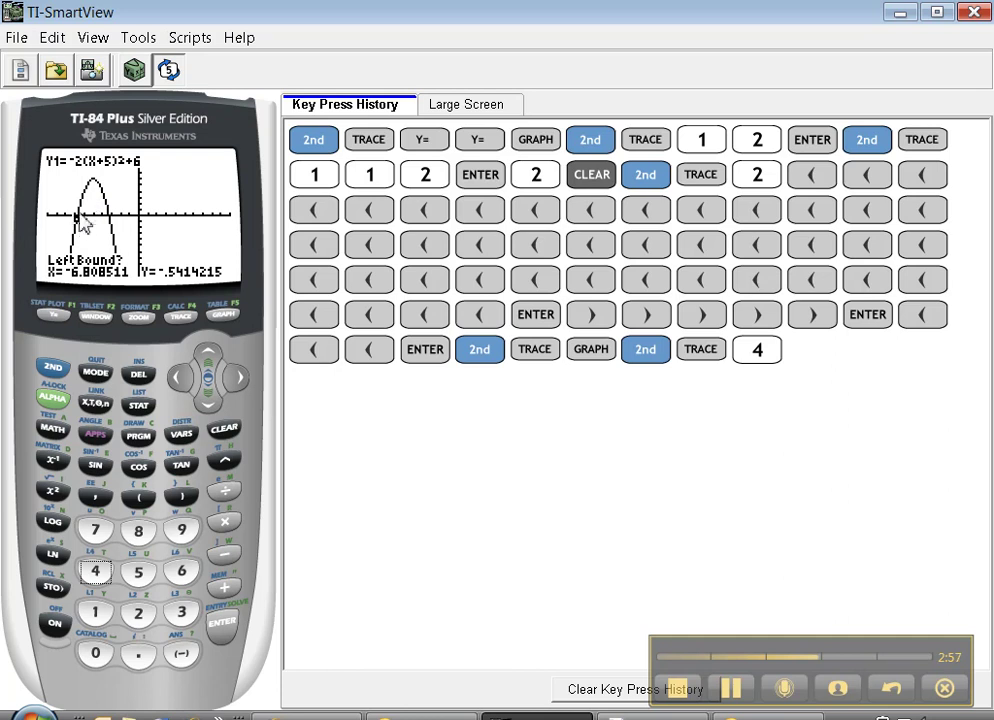
click(223, 628)
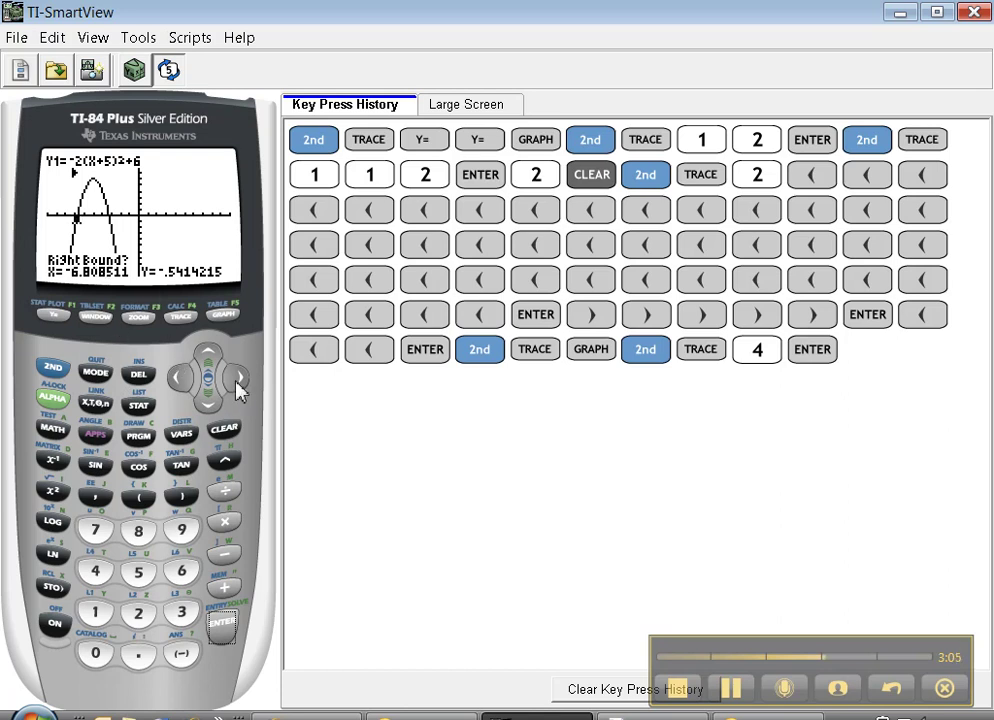
- Set the right bound and guess, finding the maximum at X=-4.999999, Y=6
drag(237, 383, 237, 383)
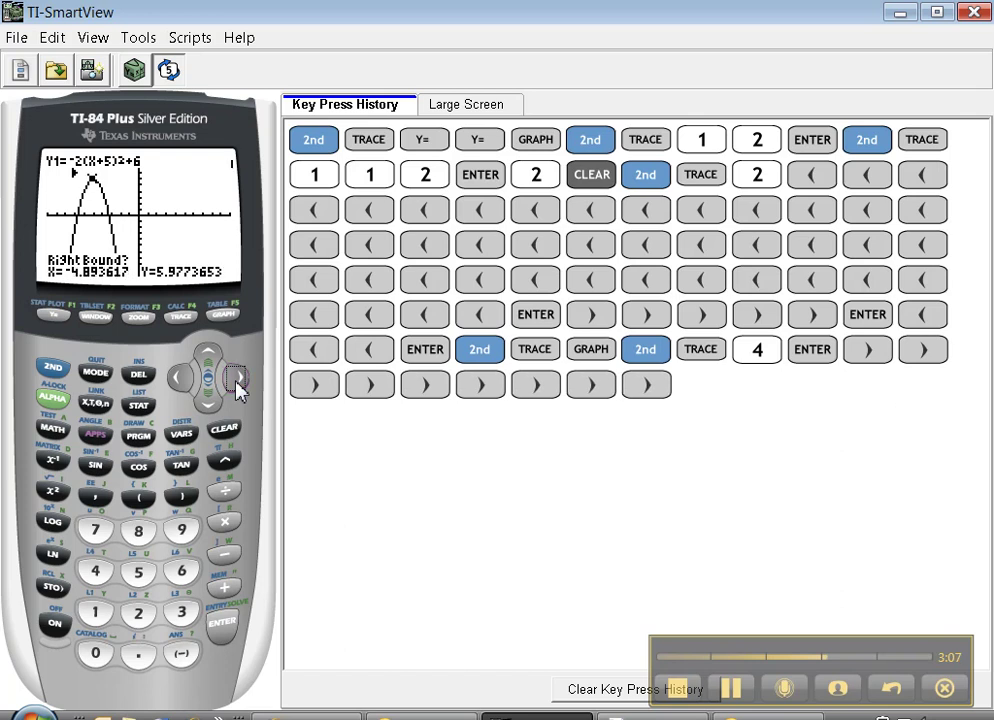
click(222, 621)
click(181, 377)
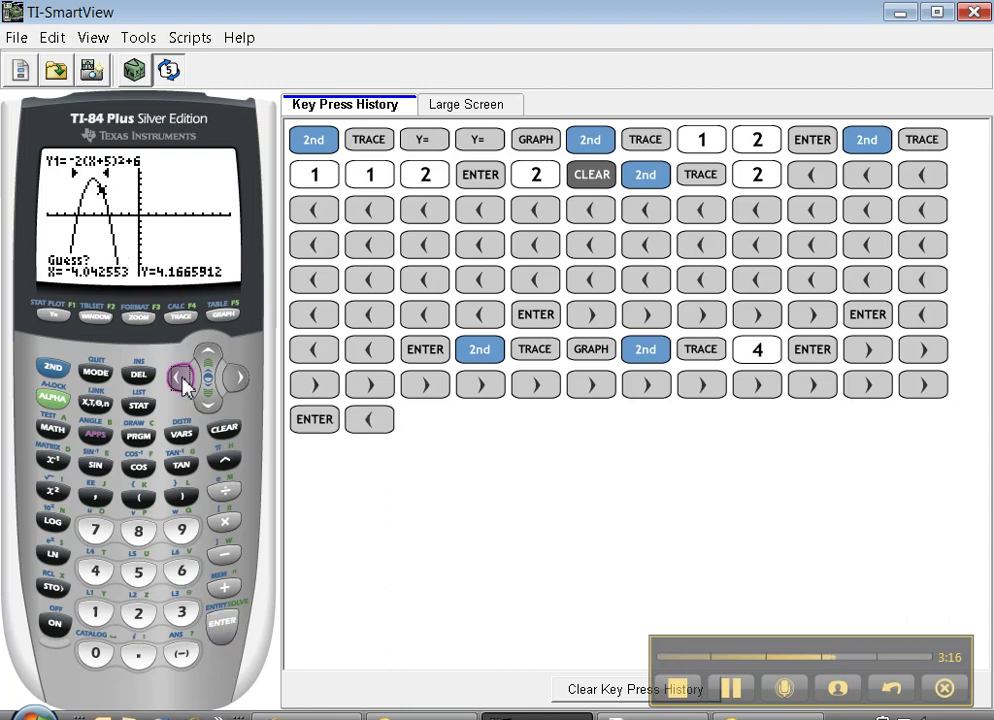
click(181, 377)
click(181, 377)
click(181, 377)
click(181, 377)
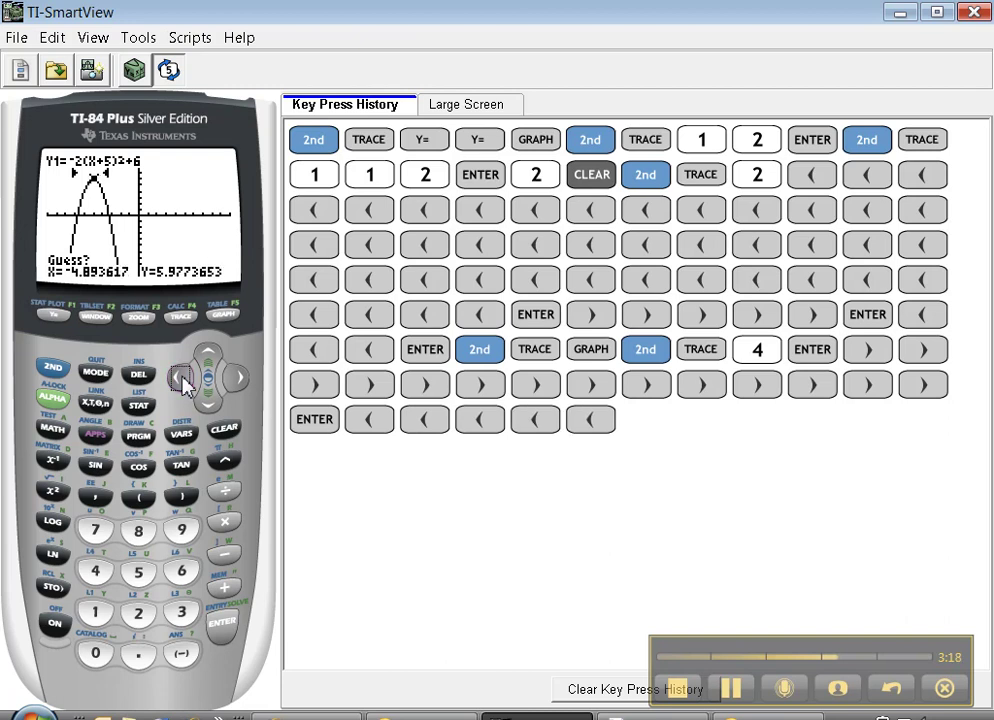
click(220, 628)
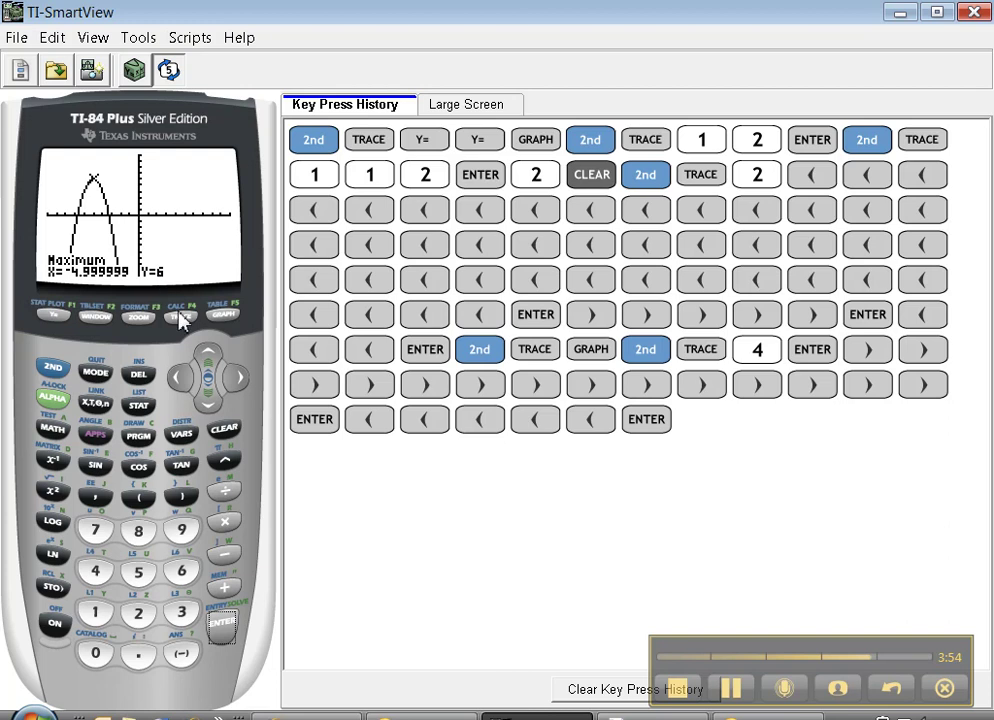
- Enter Y2 = 3 and graph the horizontal line alongside the parabola
click(53, 368)
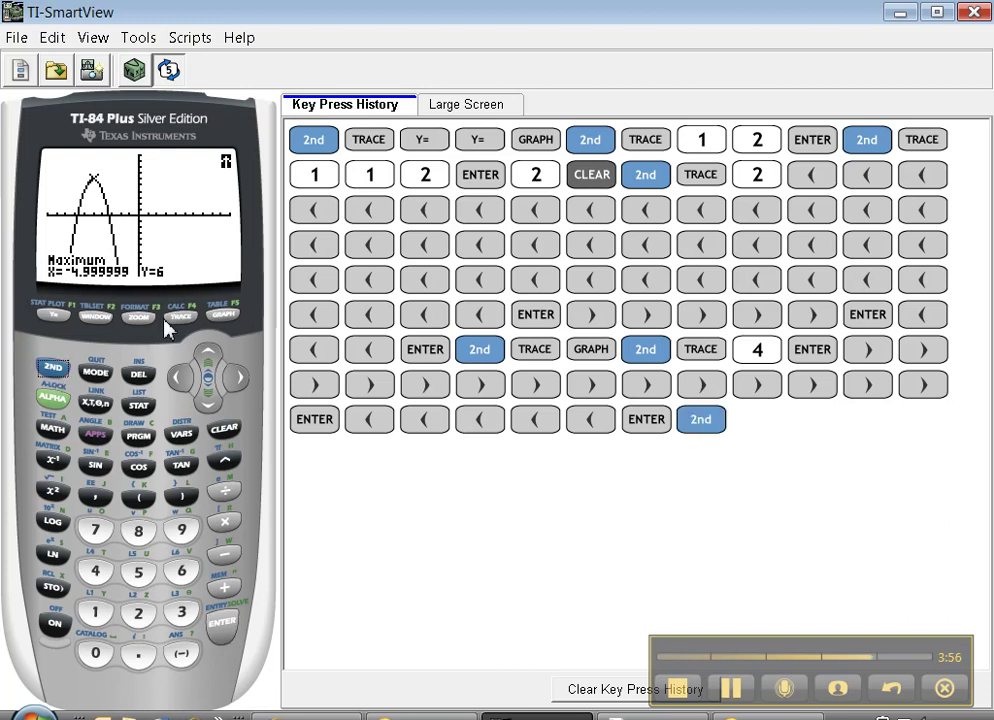
click(52, 368)
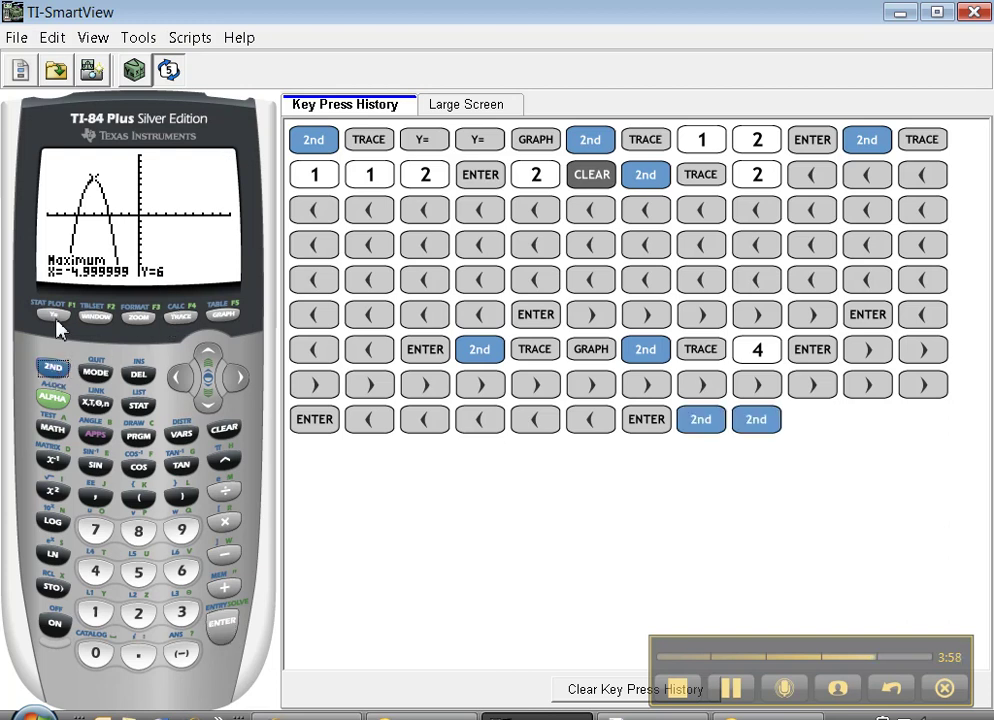
click(58, 318)
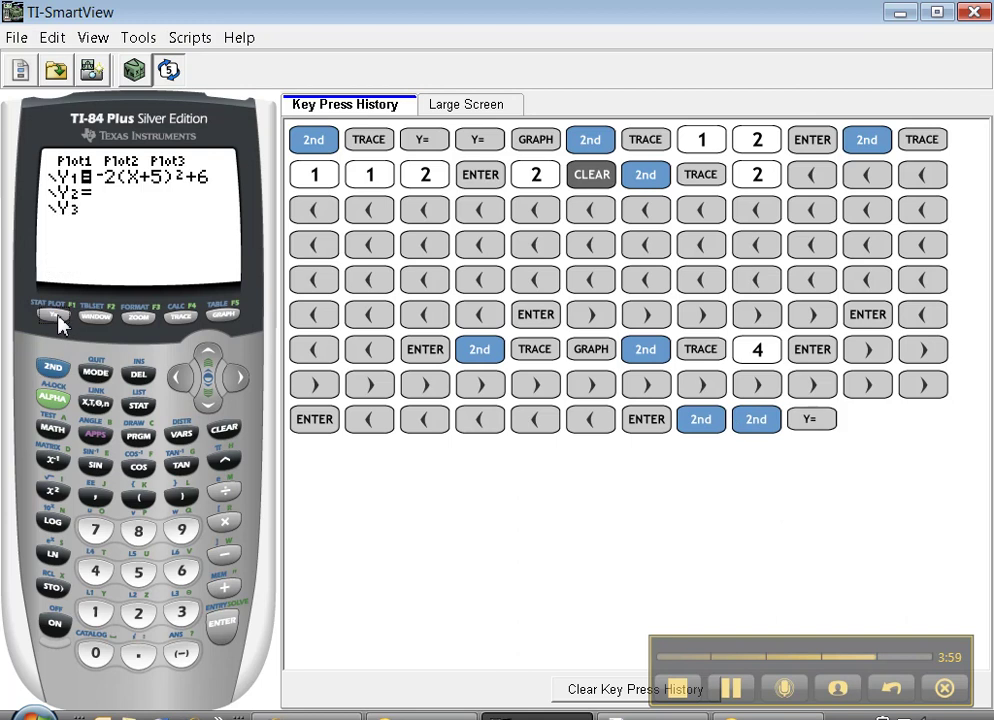
click(209, 398)
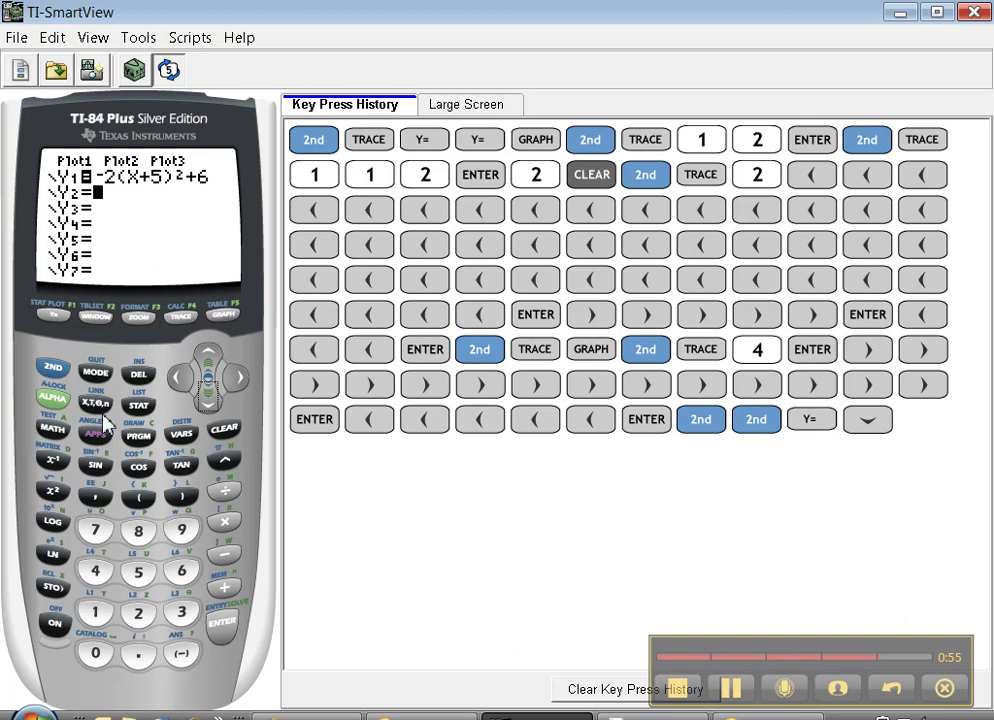
click(180, 612)
click(222, 626)
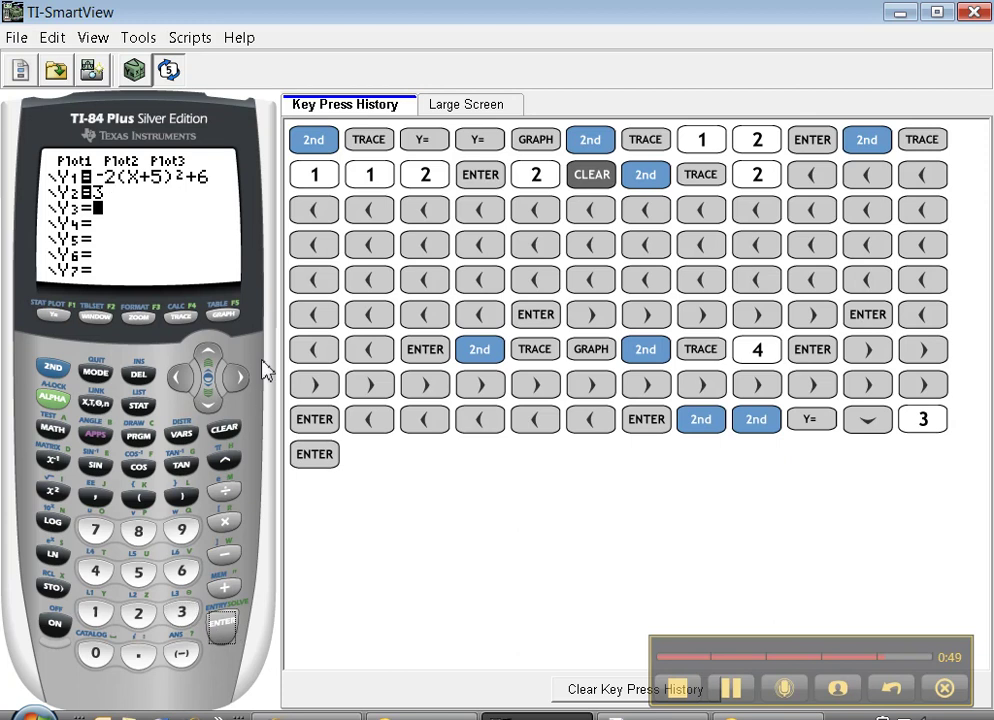
click(228, 316)
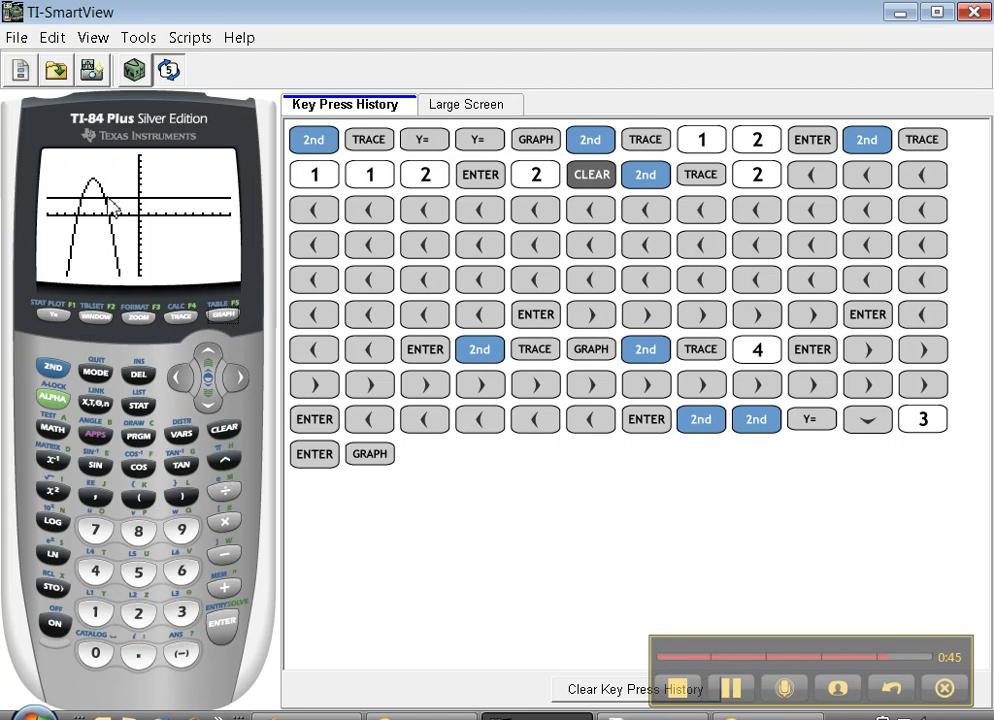
- Intersect the parabola with y=3 at the left crossing, X=-6.224745, Y=3
click(54, 368)
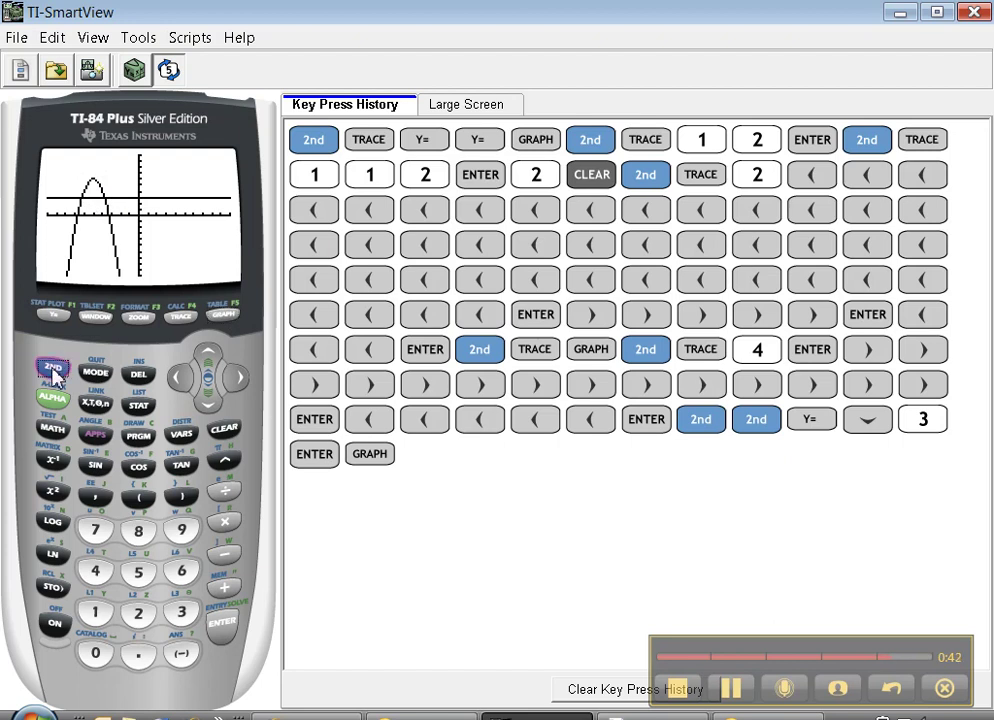
click(186, 318)
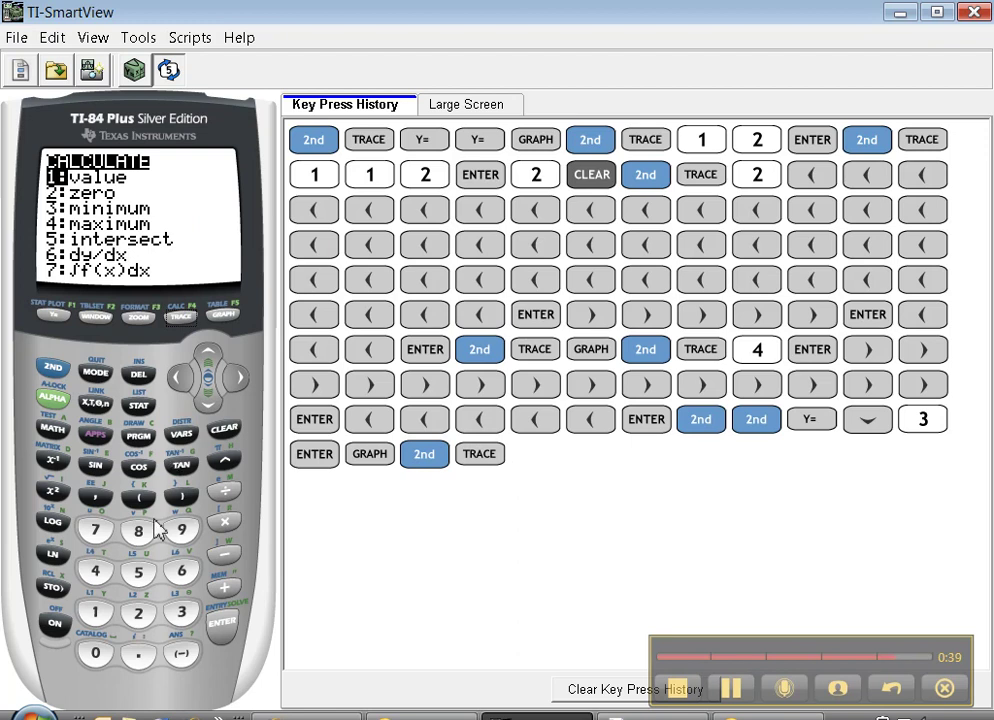
click(139, 574)
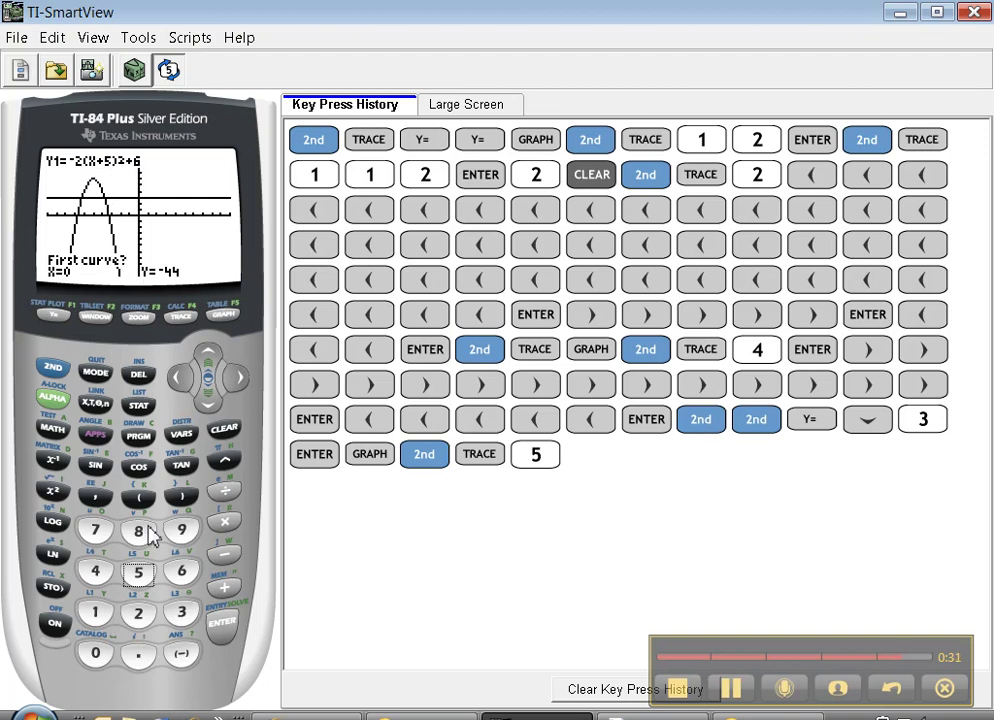
click(223, 630)
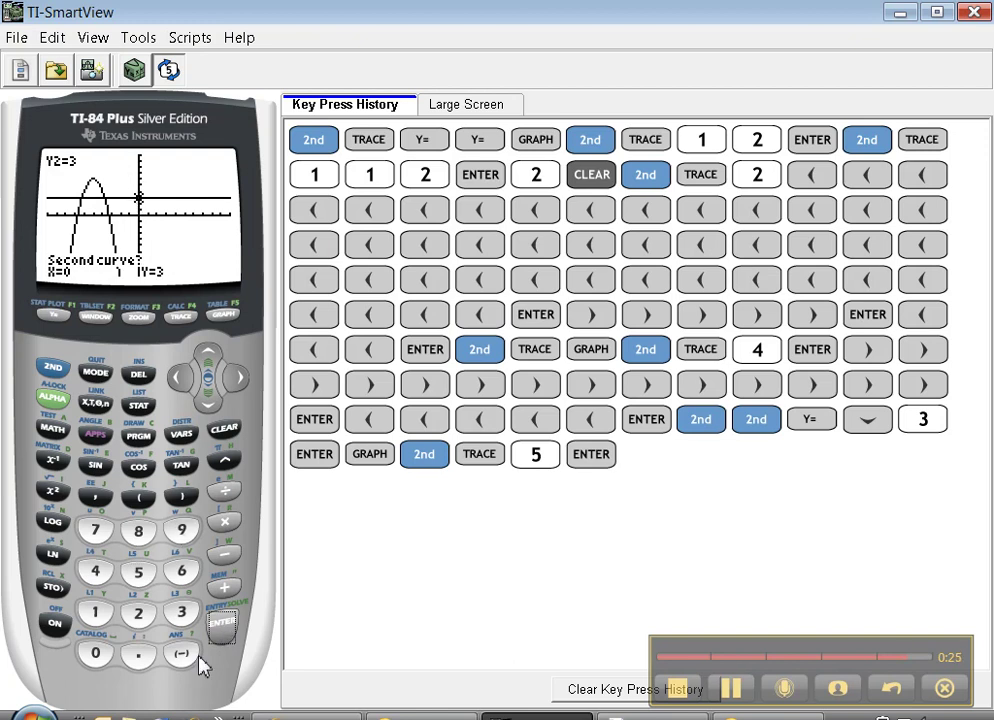
click(222, 632)
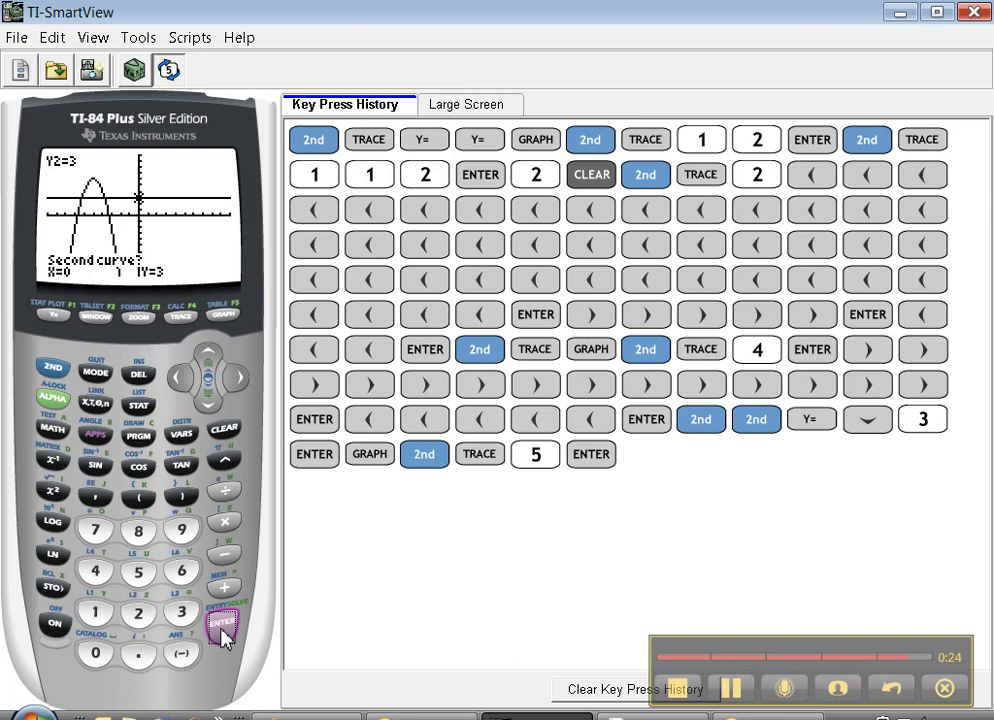
click(182, 378)
click(182, 378)
drag(182, 380, 182, 380)
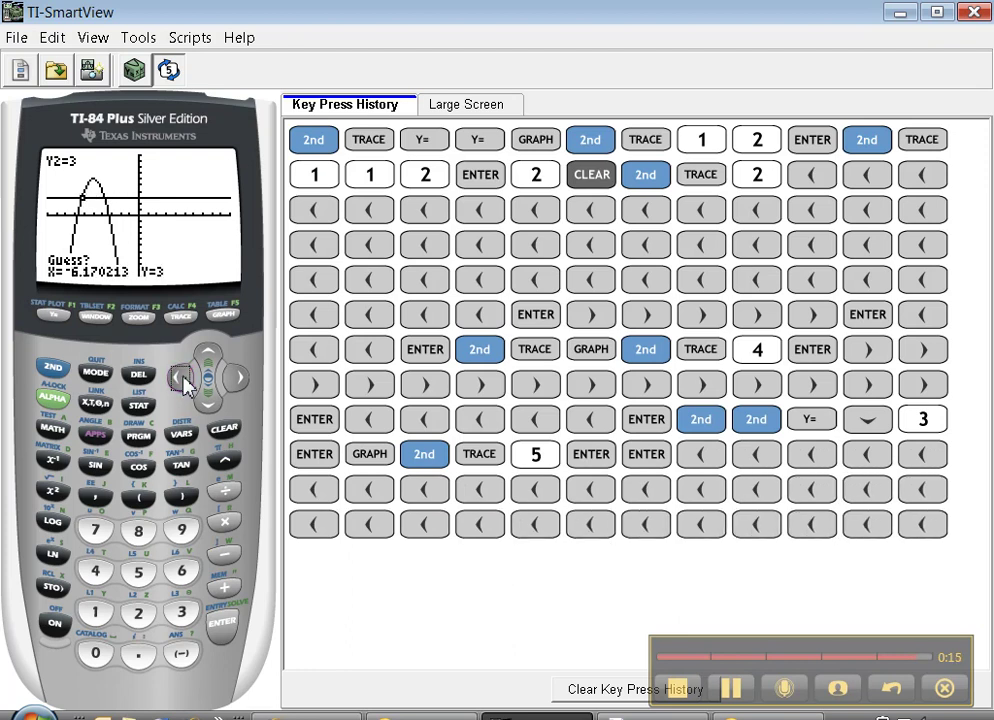
click(223, 627)
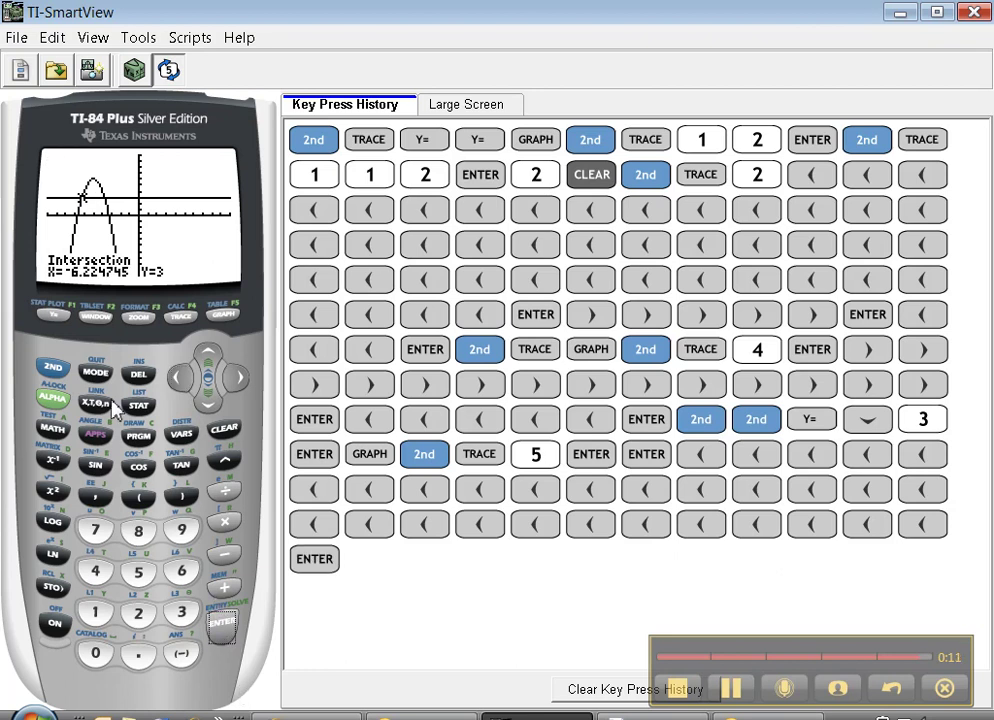